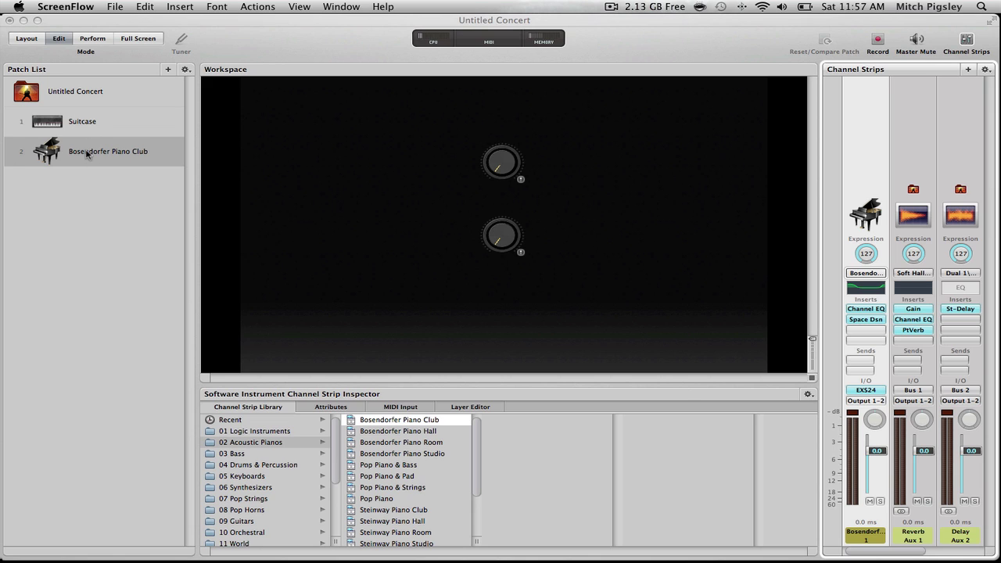
# - Switch between the Suitcase and Bosendorfer Piano Club patches, ending on Bosendorfer Piano Club
pyautogui.hscroll(2, 951, 473)
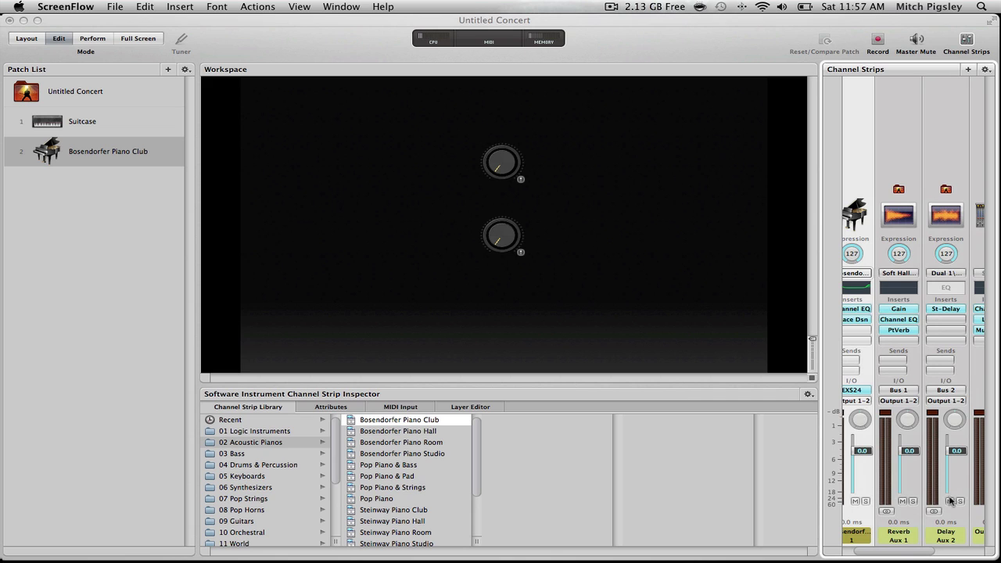
pyautogui.hscroll(-2, 951, 499)
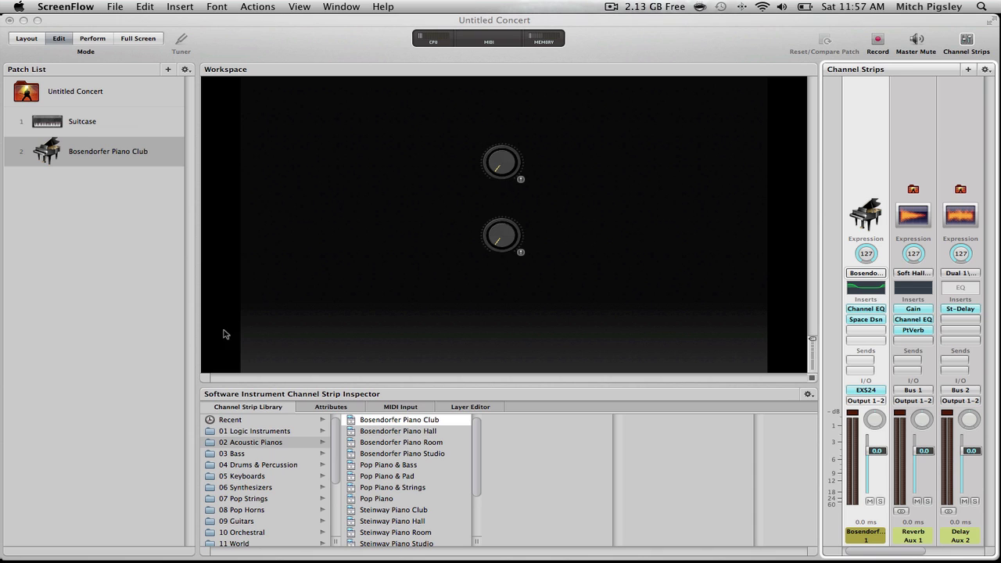
pyautogui.click(86, 129)
pyautogui.click(100, 119)
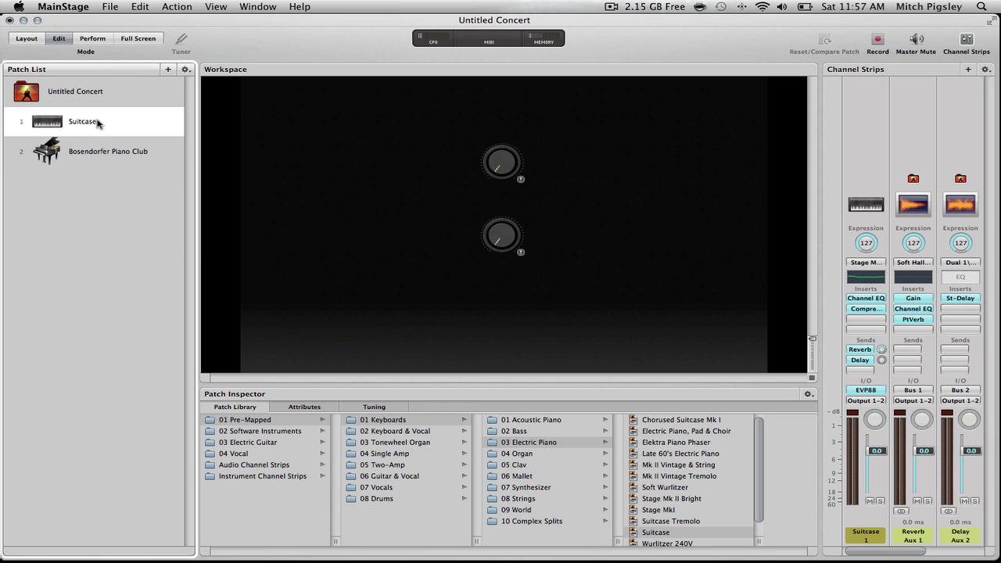
pyautogui.click(119, 159)
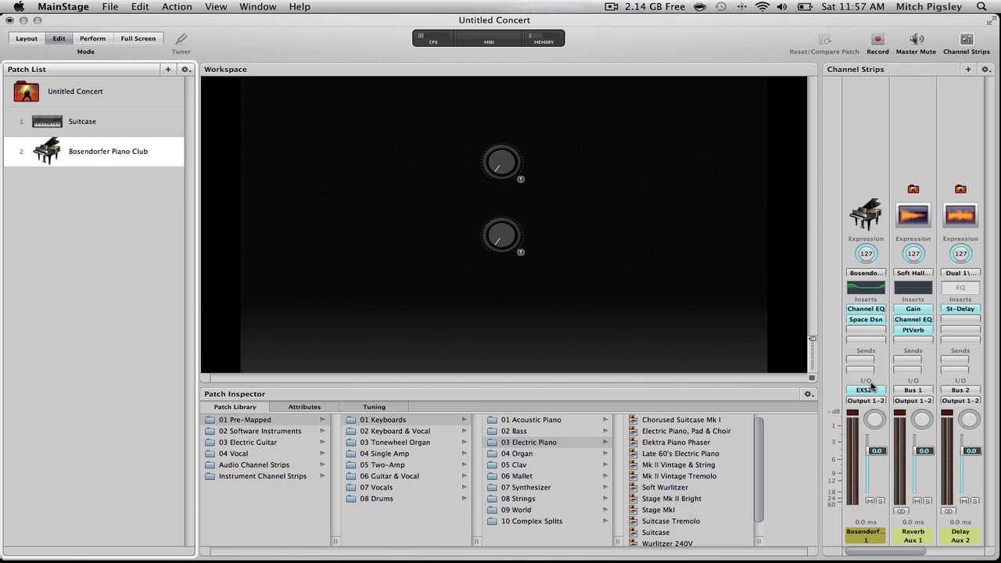
pyautogui.click(78, 123)
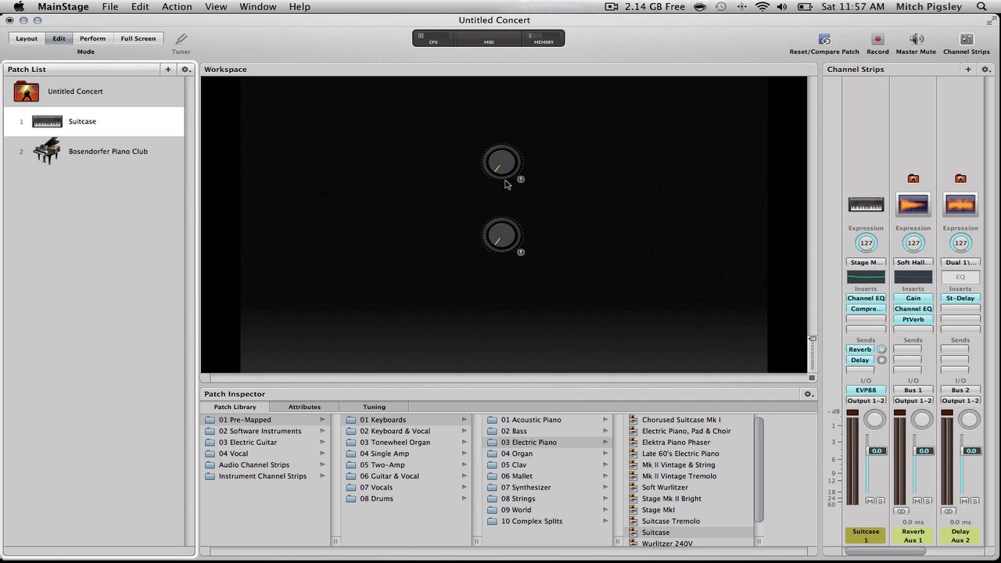
pyautogui.hscroll(2, 969, 489)
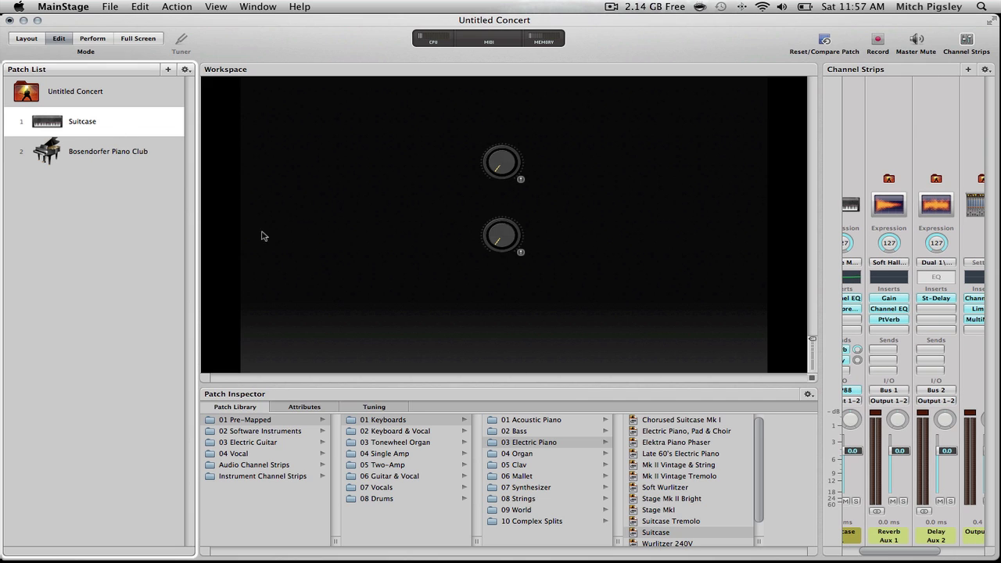
pyautogui.click(110, 160)
pyautogui.hscroll(-2, 901, 366)
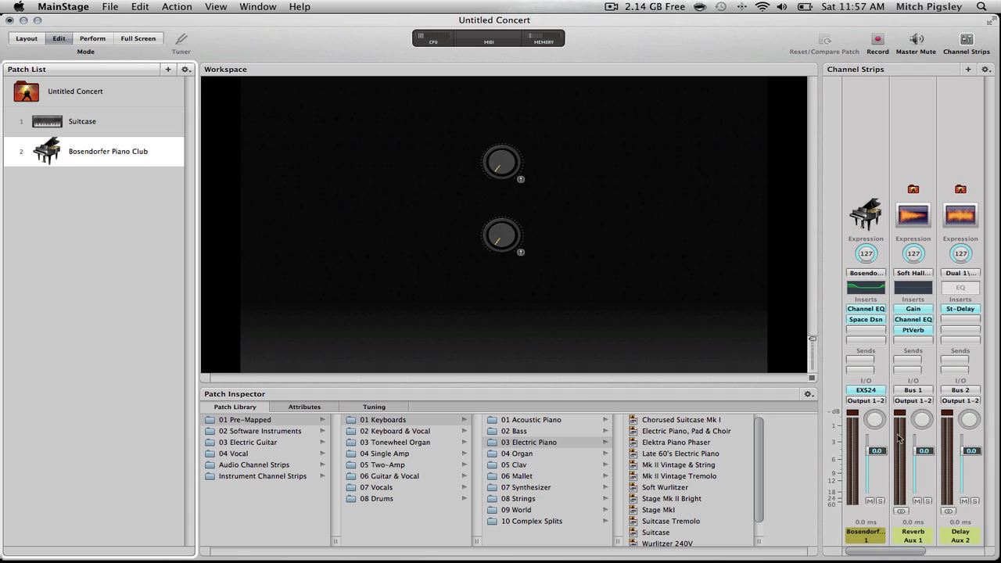
# - Add Bus 1 (Reverb) and Bus 2 (Delay) sends to the piano channel strip
pyautogui.click(866, 362)
pyautogui.moveTo(890, 410)
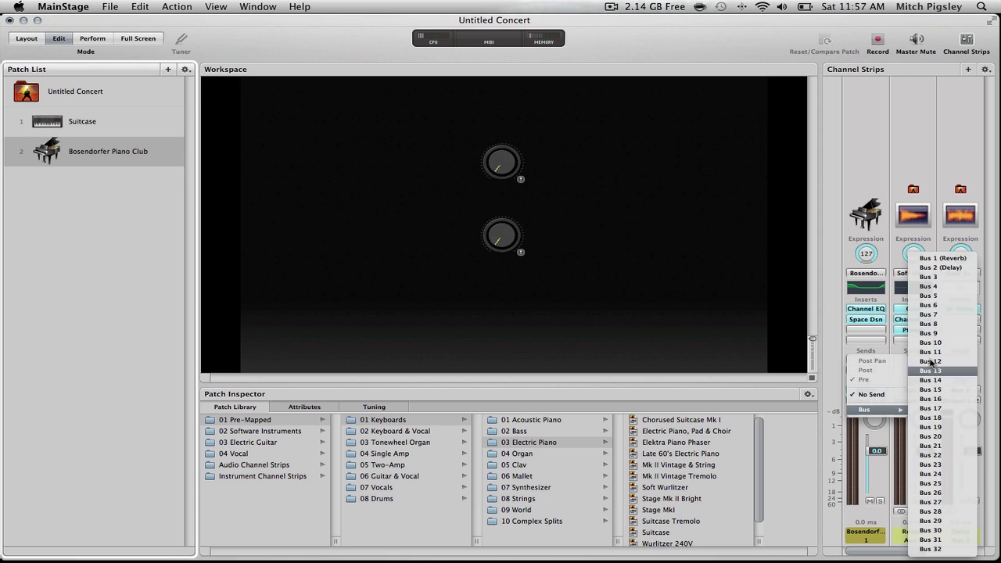
pyautogui.click(945, 259)
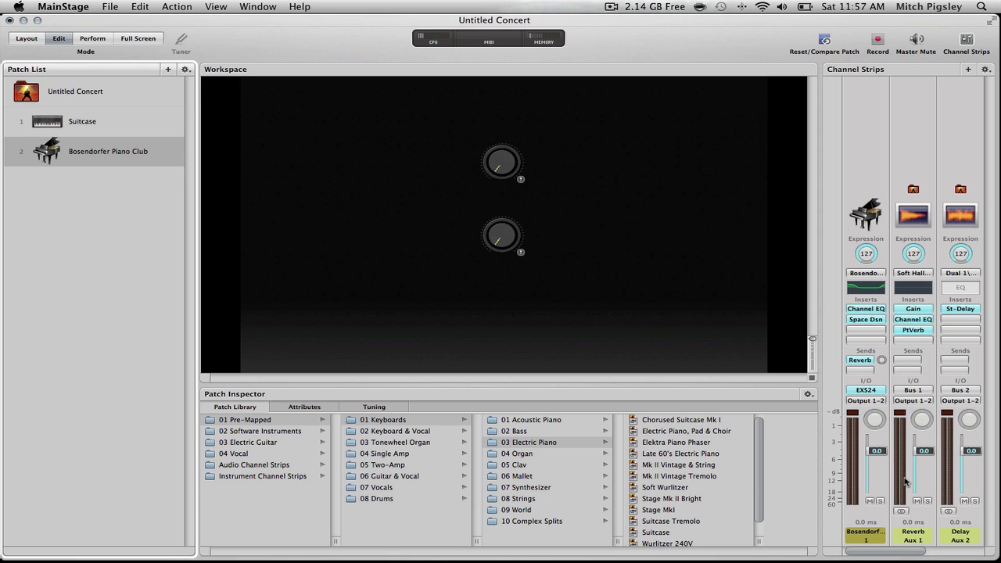
pyautogui.click(864, 373)
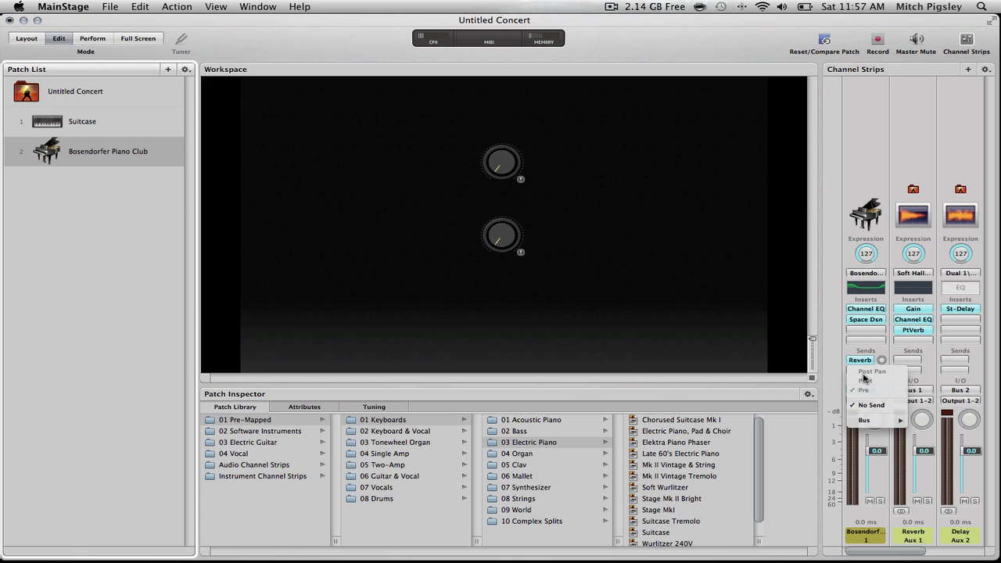
pyautogui.moveTo(870, 421)
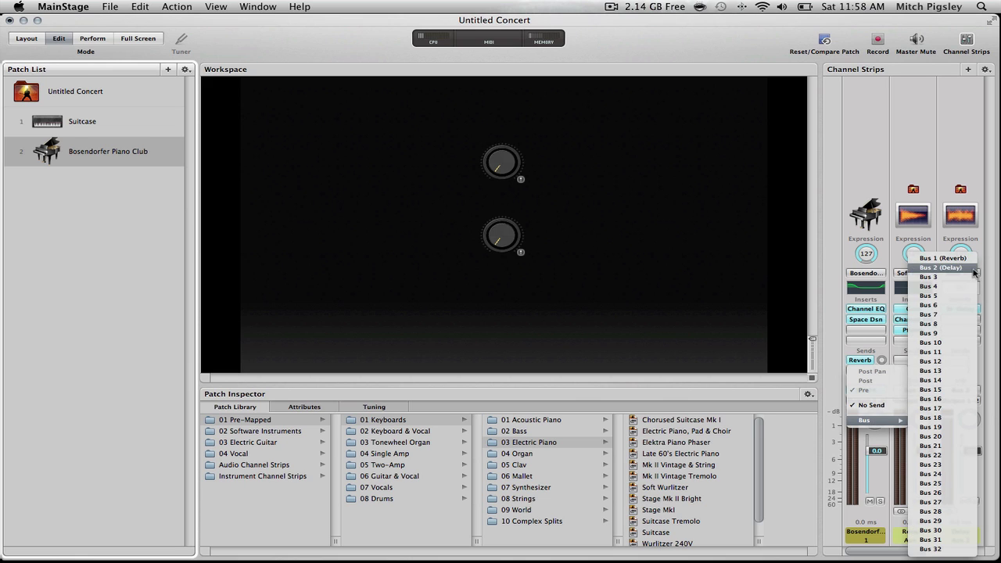
pyautogui.click(969, 261)
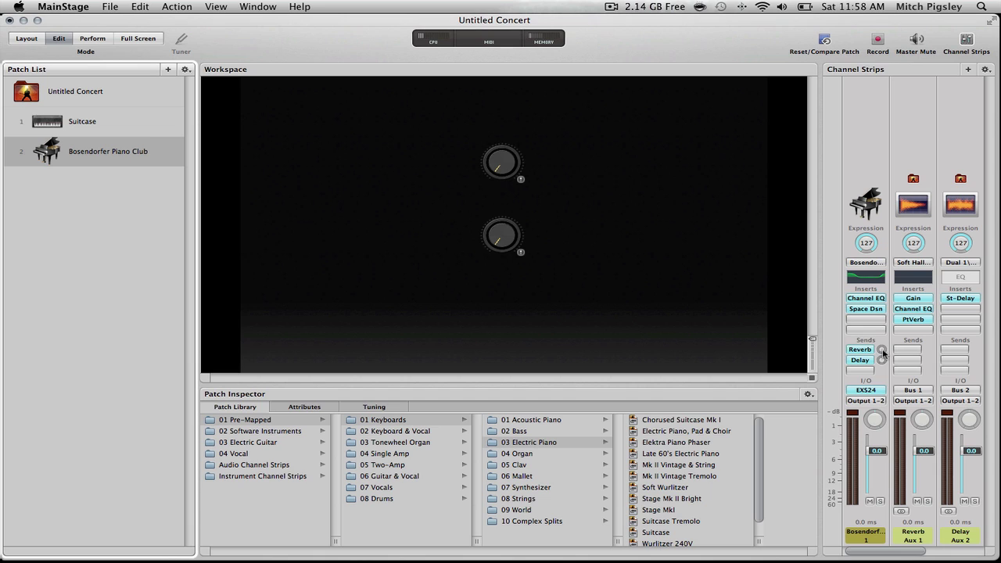
# - Adjust the piano's Reverb send level from -7.2 down to -∞
pyautogui.moveTo(882, 349); pyautogui.dragTo(886, 362)
pyautogui.moveTo(882, 351); pyautogui.dragTo(886, 316)
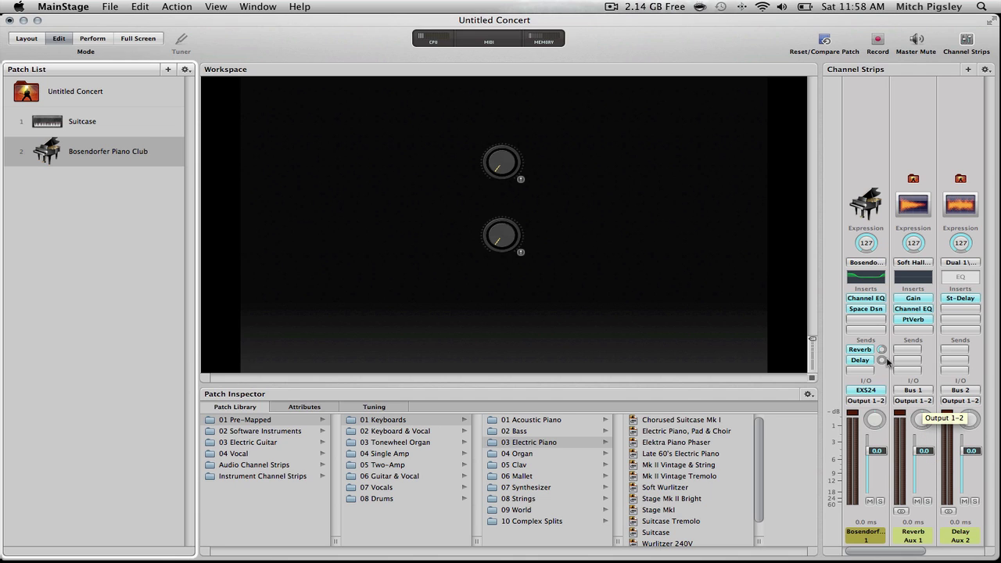
pyautogui.moveTo(881, 349); pyautogui.dragTo(881, 348)
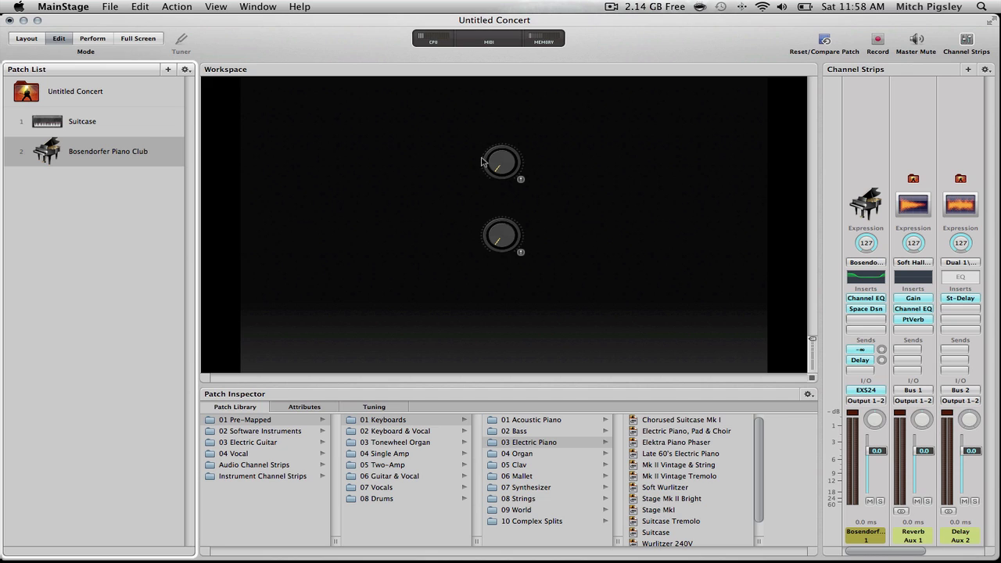
# - Map the top screen knob to the piano's Reverb send and the bottom knob to its Delay send
pyautogui.click(499, 163)
pyautogui.click(520, 234)
pyautogui.click(503, 171)
pyautogui.click(507, 231)
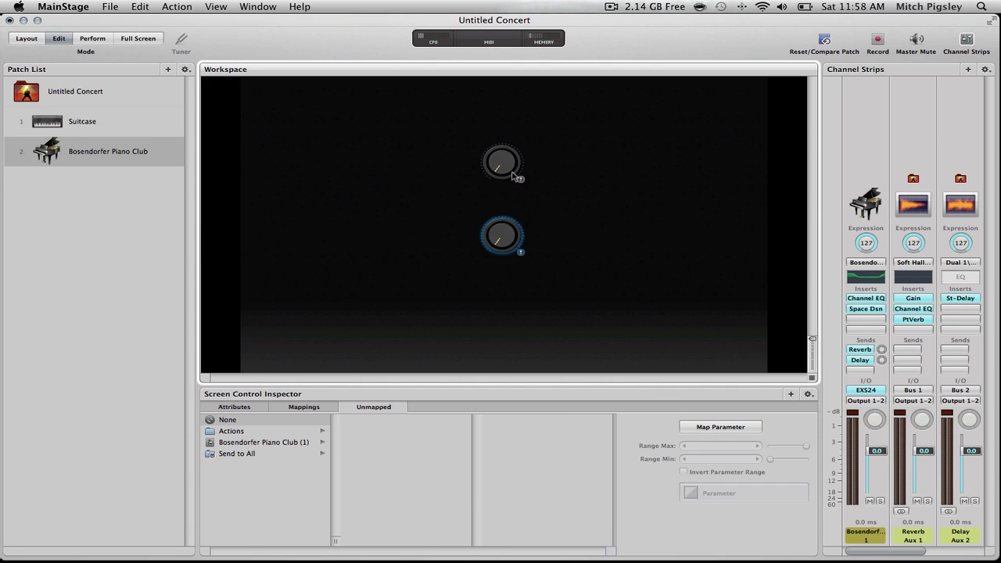
pyautogui.click(513, 159)
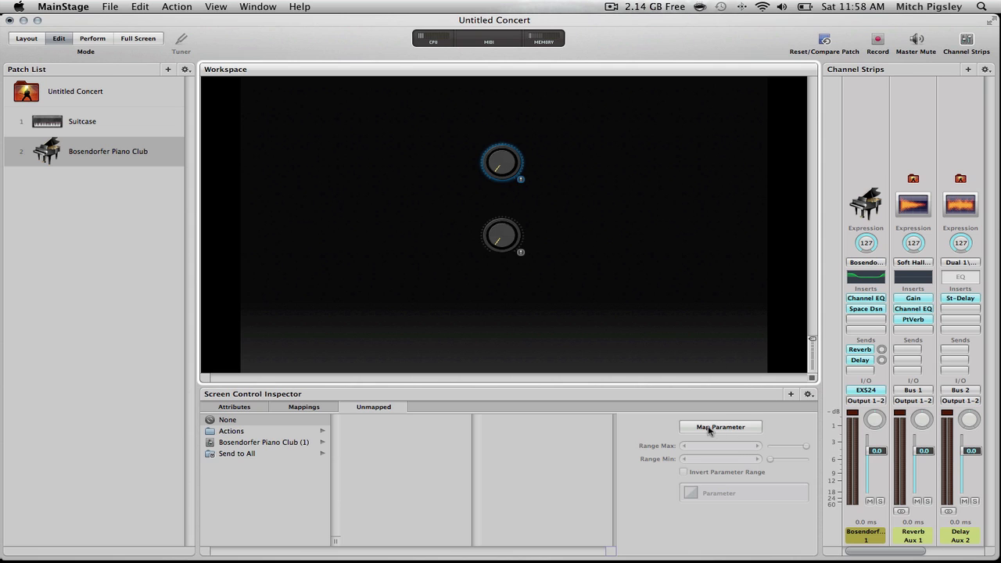
pyautogui.click(709, 427)
pyautogui.moveTo(887, 351); pyautogui.dragTo(890, 375)
pyautogui.click(516, 239)
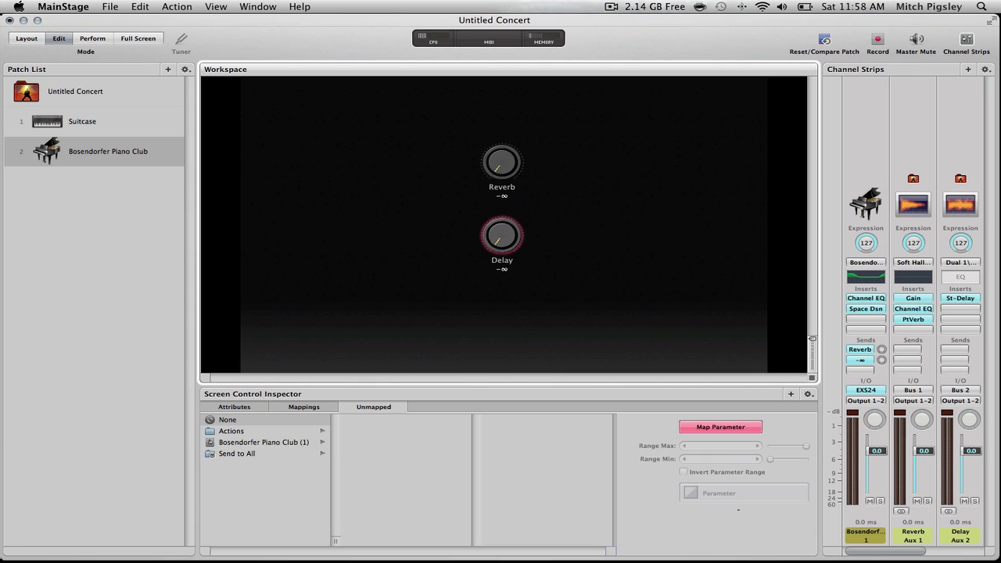
pyautogui.click(697, 426)
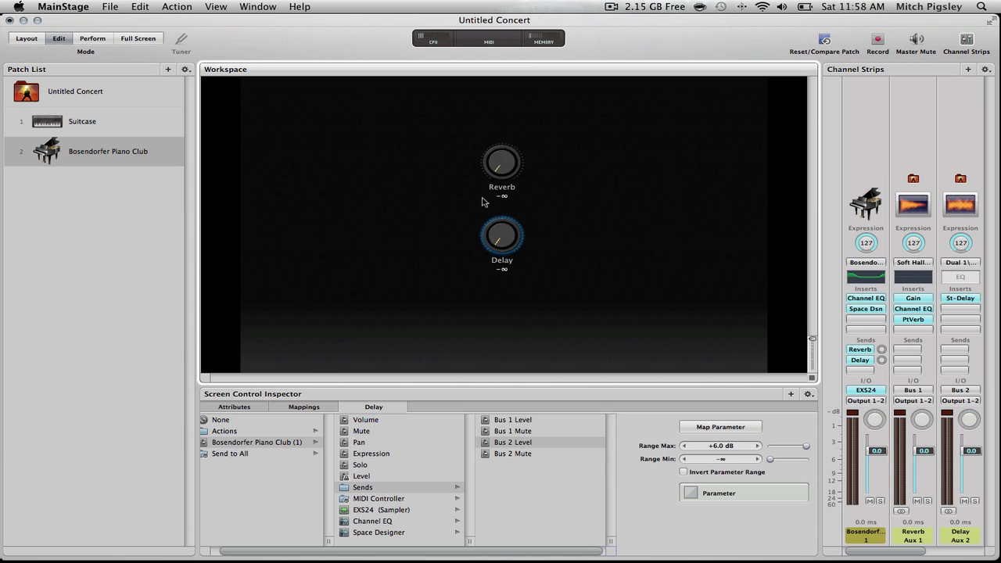
pyautogui.press('super+k')
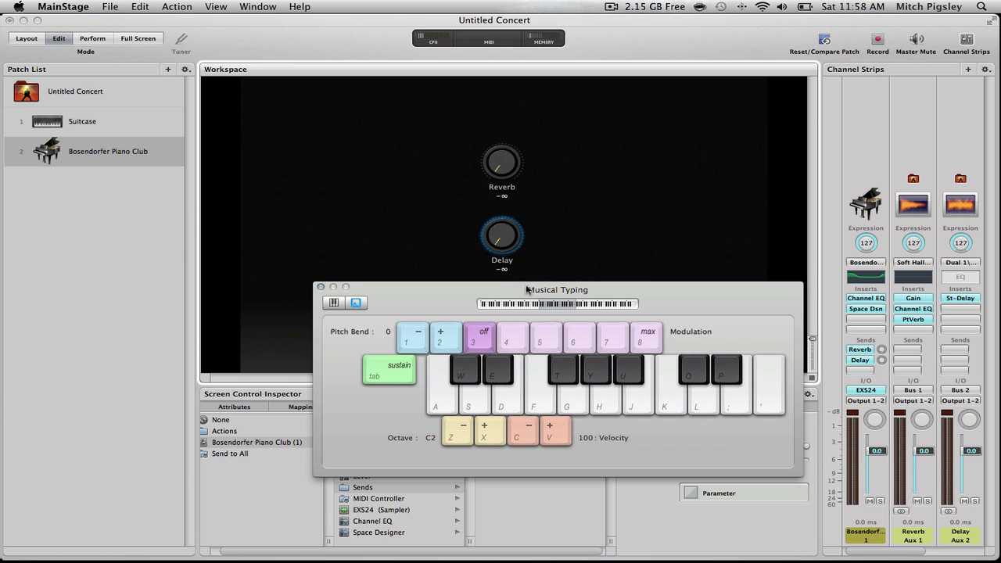
pyautogui.moveTo(527, 289); pyautogui.dragTo(430, 345)
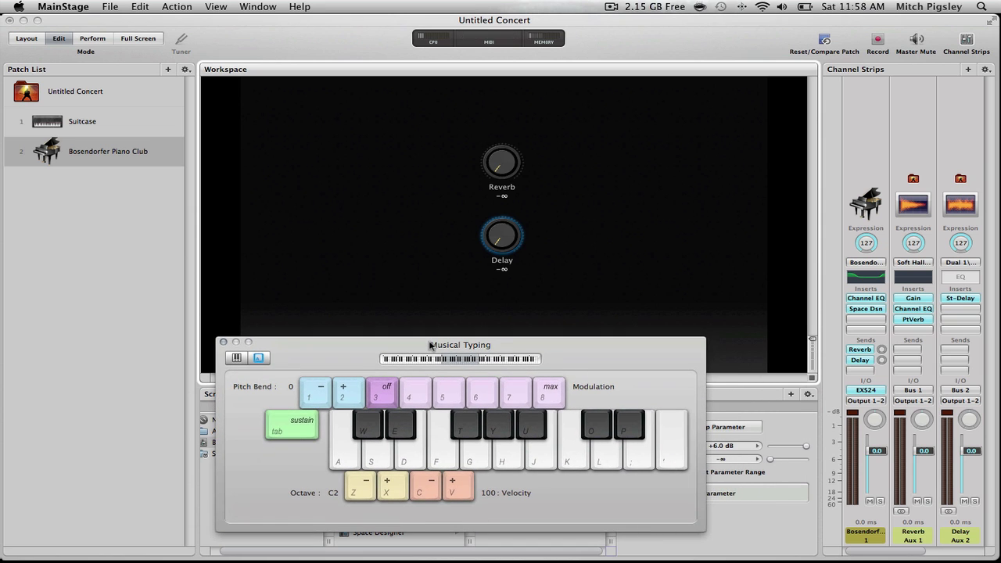
pyautogui.press('a')
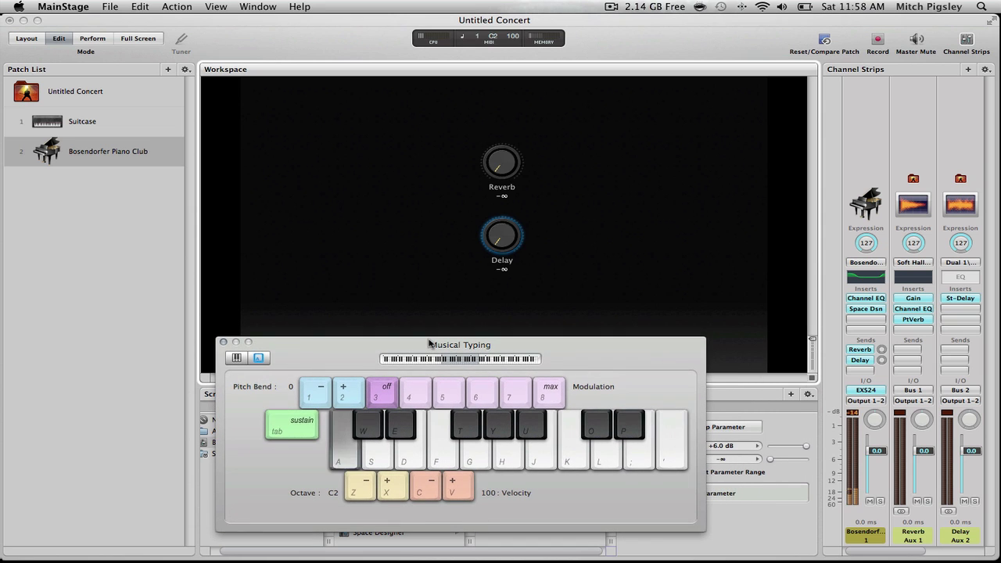
pyautogui.press('j')
pyautogui.press('l')
pyautogui.press('a')
pyautogui.press('y')
pyautogui.press('t')
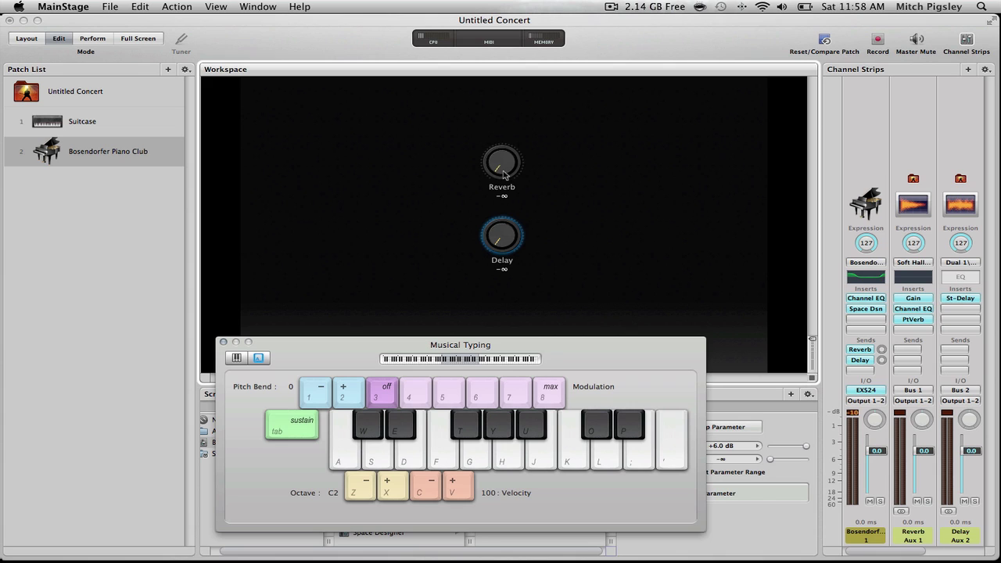
pyautogui.press('a')
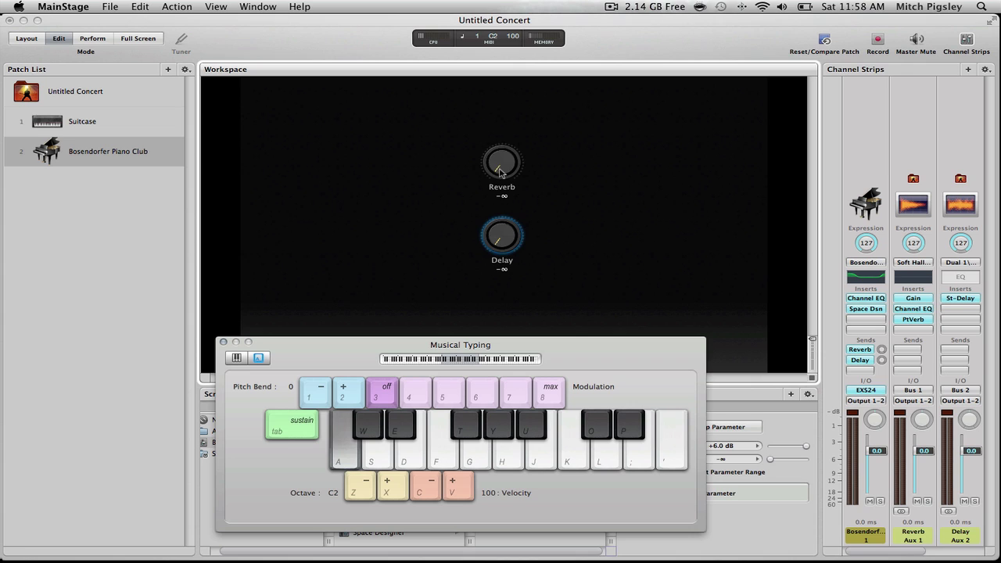
pyautogui.click(499, 172)
pyautogui.moveTo(499, 172); pyautogui.dragTo(564, 303)
pyautogui.press('a')
pyautogui.press('a')
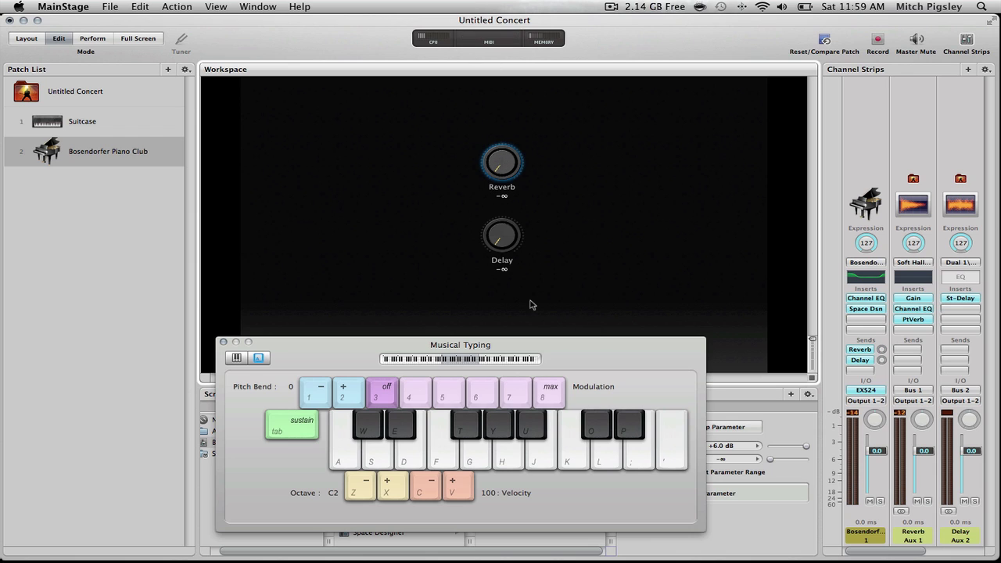
pyautogui.click(502, 245)
pyautogui.press('a')
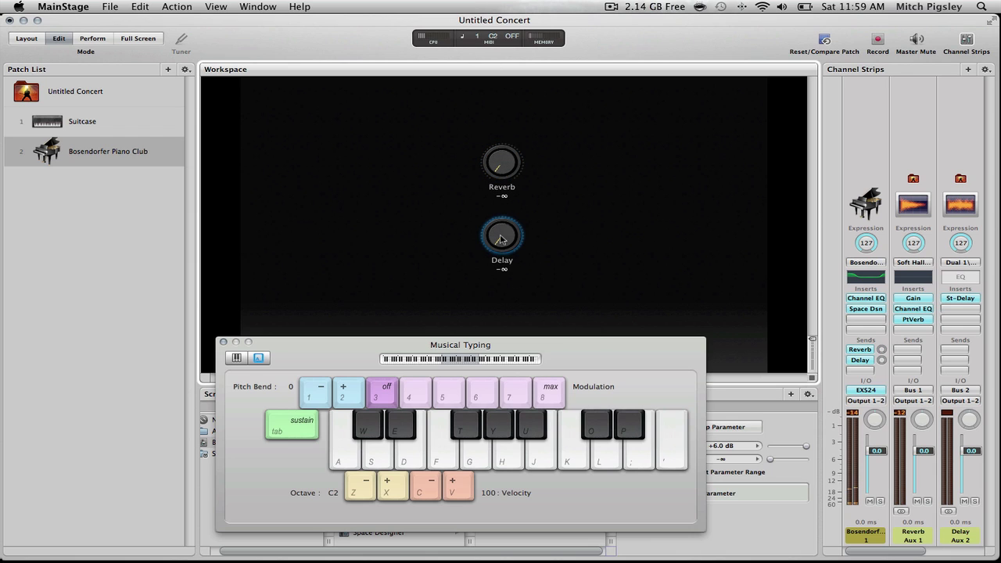
pyautogui.moveTo(492, 221); pyautogui.dragTo(490, 191)
pyautogui.press('a')
pyautogui.press('a')
pyautogui.press('a')
pyautogui.moveTo(491, 149); pyautogui.dragTo(491, 94)
pyautogui.press('a')
pyautogui.press('f')
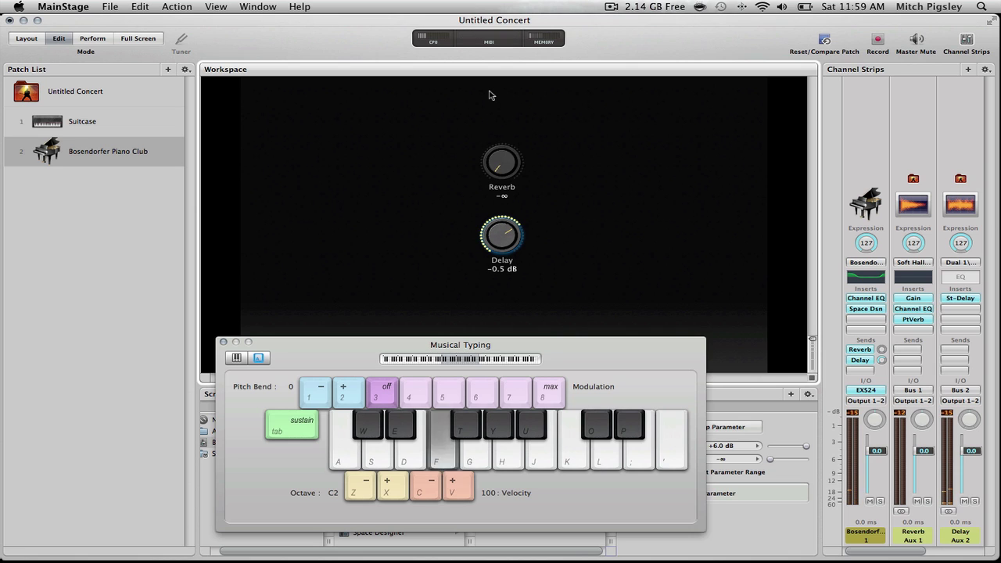
pyautogui.press('d')
pyautogui.press('a')
pyautogui.moveTo(489, 94); pyautogui.dragTo(505, 557)
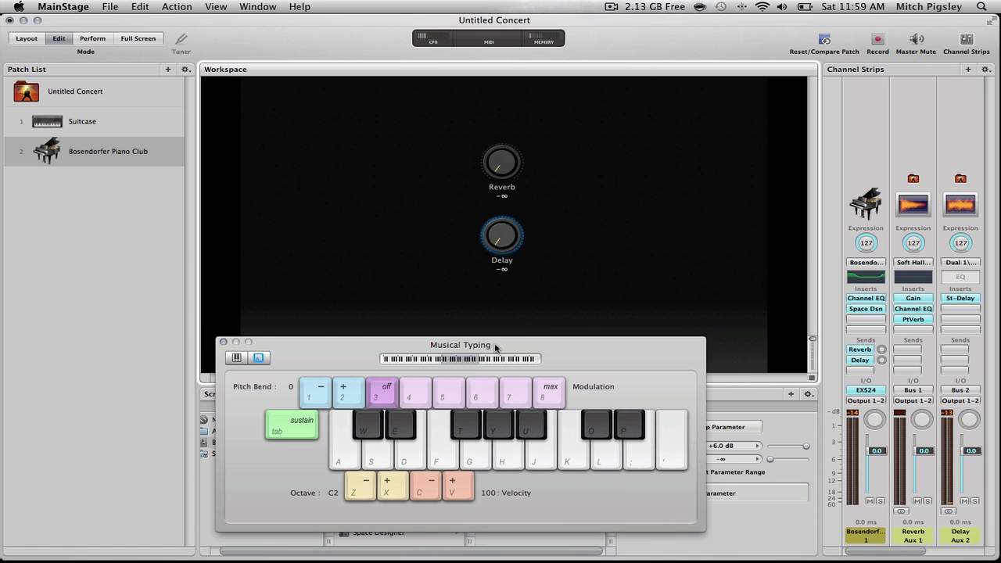
pyautogui.moveTo(494, 345); pyautogui.dragTo(529, 331)
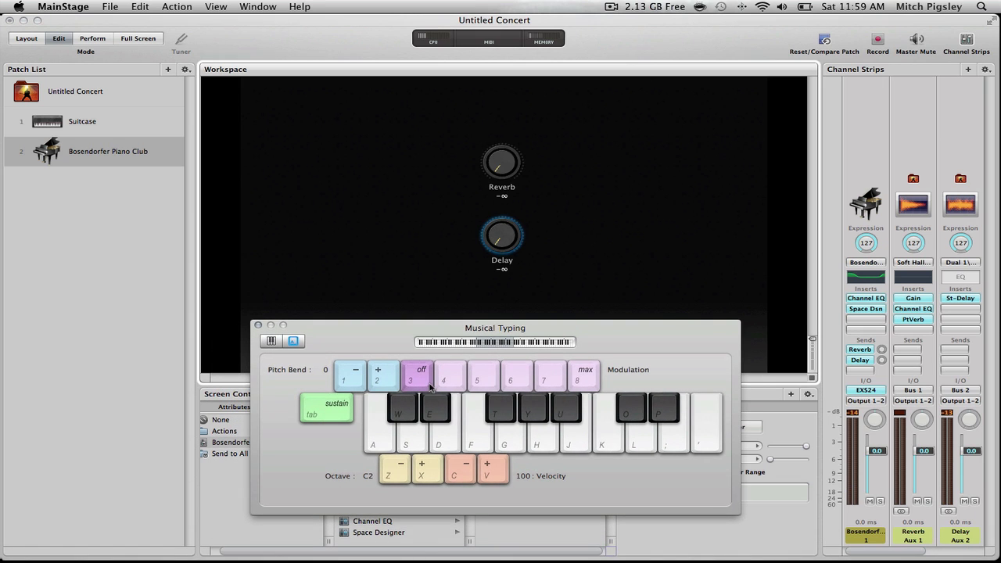
# - Close Musical Typing and add a new aux channel strip from the Channel Strips menu
pyautogui.click(258, 327)
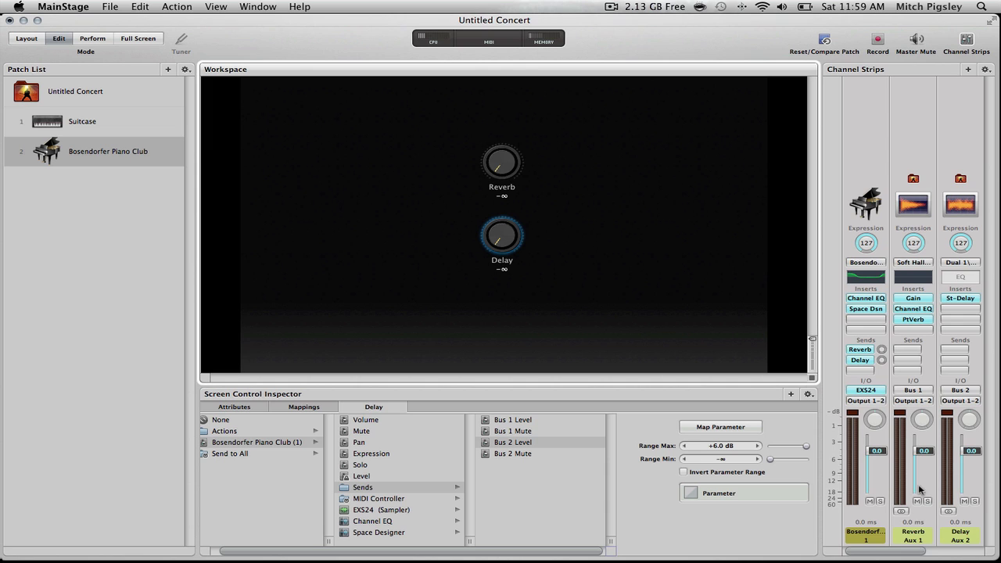
pyautogui.hscroll(3, 915, 496)
pyautogui.hscroll(-3, 912, 496)
pyautogui.click(986, 69)
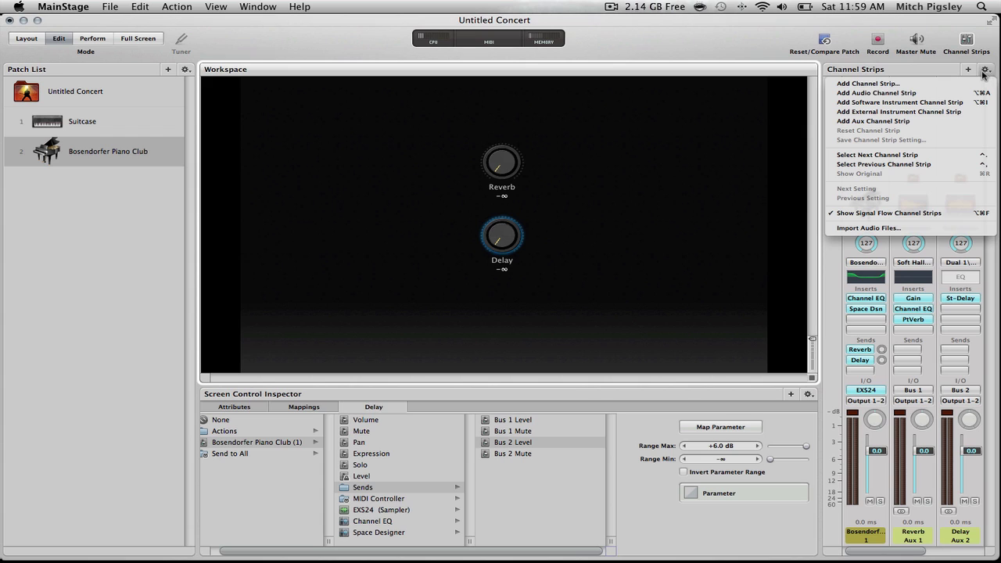
pyautogui.click(906, 121)
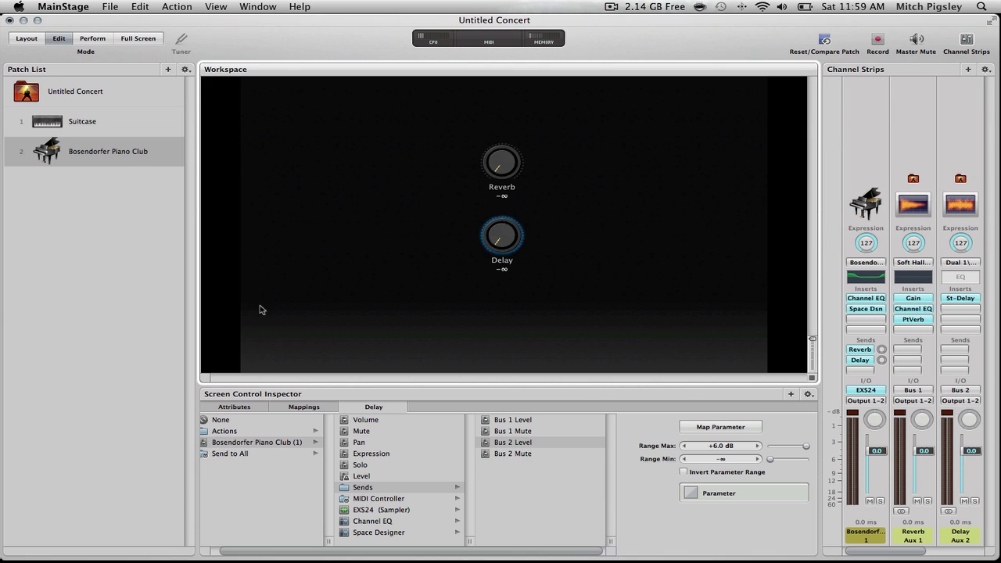